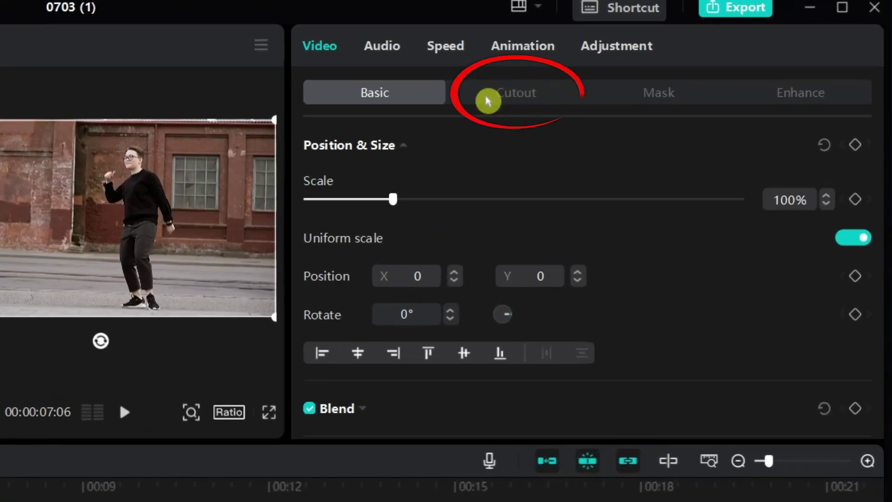
Switch the dancing-man clip's Video panel to the Cutout tab
{"action": "left_click", "coordinate": [529, 98]}
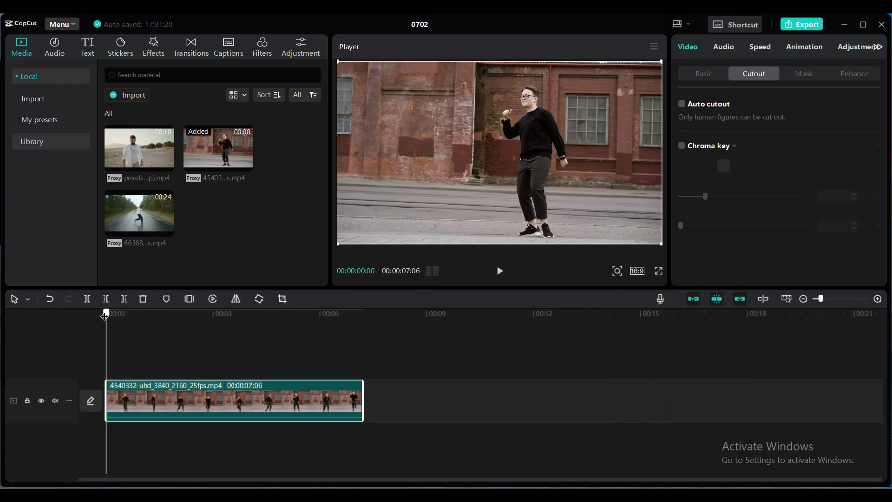
Apply Auto cutout to the dancer, check the playback, and place the sea sunset clip beneath him
{"action": "left_click_drag", "start_coordinate": [105, 316], "coordinate": [303, 344]}
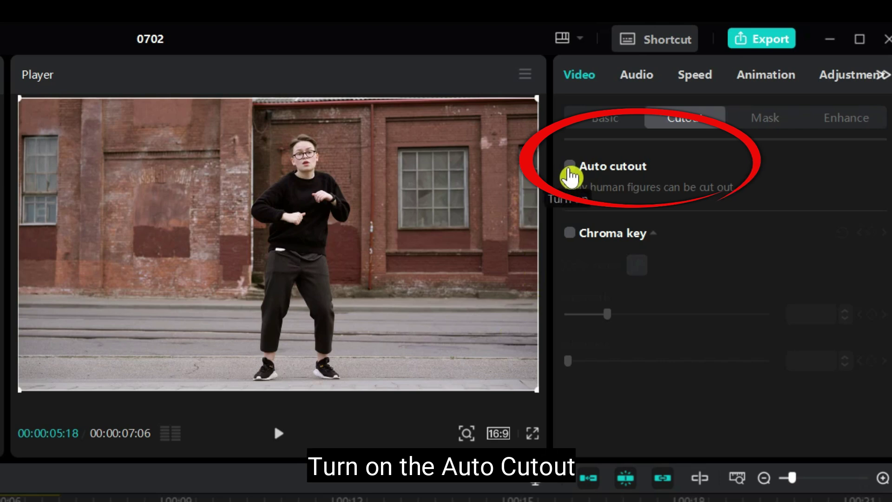
{"action": "left_click", "coordinate": [569, 166]}
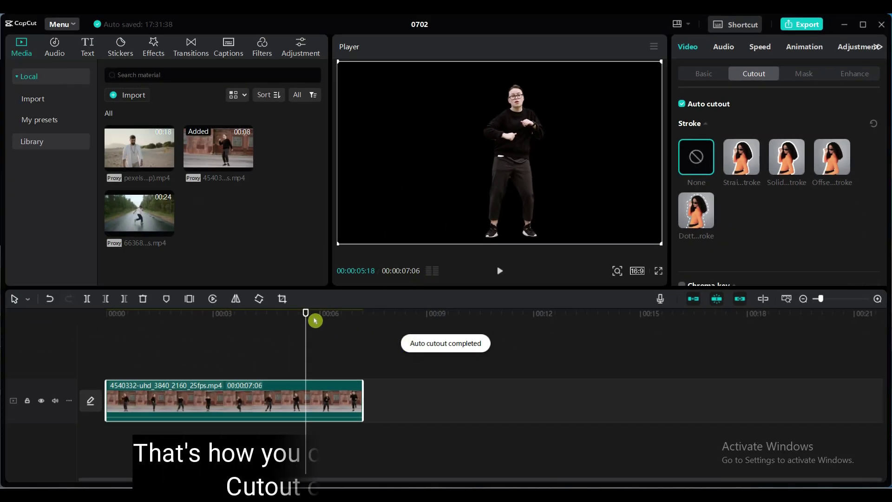
{"action": "left_click", "coordinate": [98, 318]}
{"action": "mouse_move", "coordinate": [97, 318]}
{"action": "left_mouse_down"}
{"action": "mouse_move", "coordinate": [362, 318]}
{"action": "mouse_move", "coordinate": [106, 318]}
{"action": "left_mouse_up"}
{"action": "left_click", "coordinate": [500, 270]}
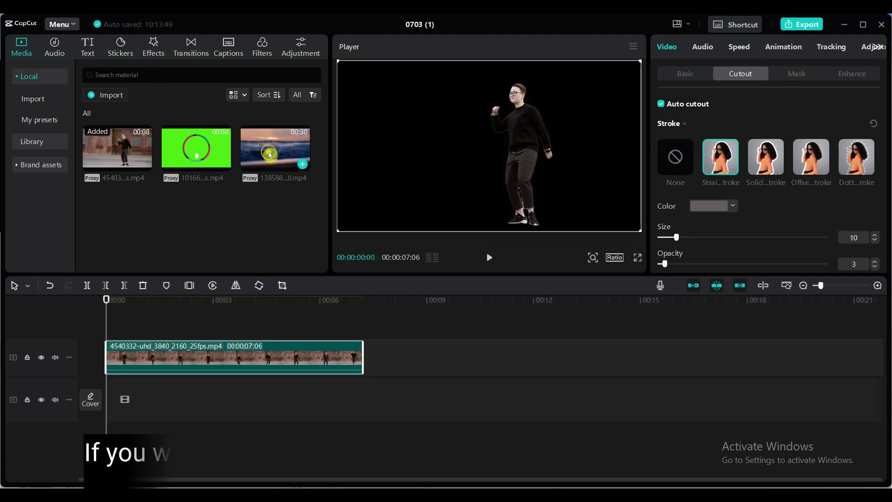
{"action": "left_click_drag", "start_coordinate": [275, 147], "coordinate": [112, 398]}
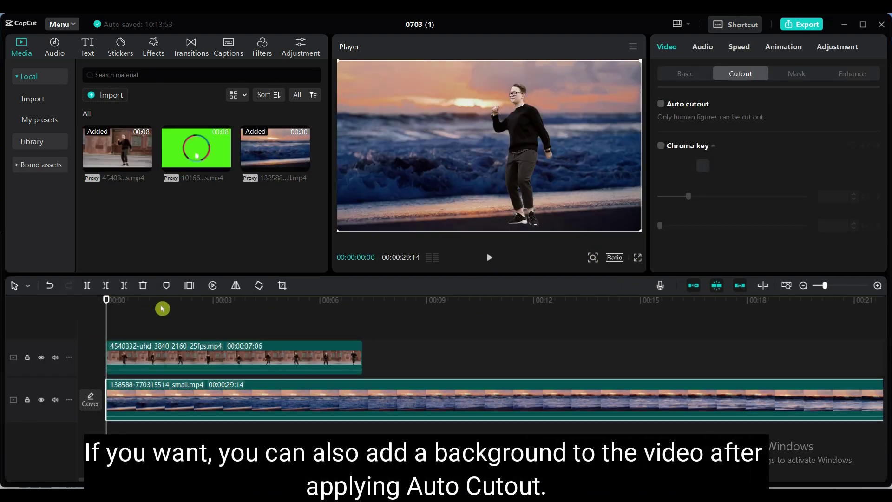
Trim the sea clip at 07:06 to match the dancer, then play the composite from the start
{"action": "left_click_drag", "start_coordinate": [105, 301], "coordinate": [363, 299]}
{"action": "left_click", "coordinate": [88, 285]}
{"action": "key", "text": "Delete"}
{"action": "left_click", "coordinate": [384, 319]}
{"action": "key", "text": "Home"}
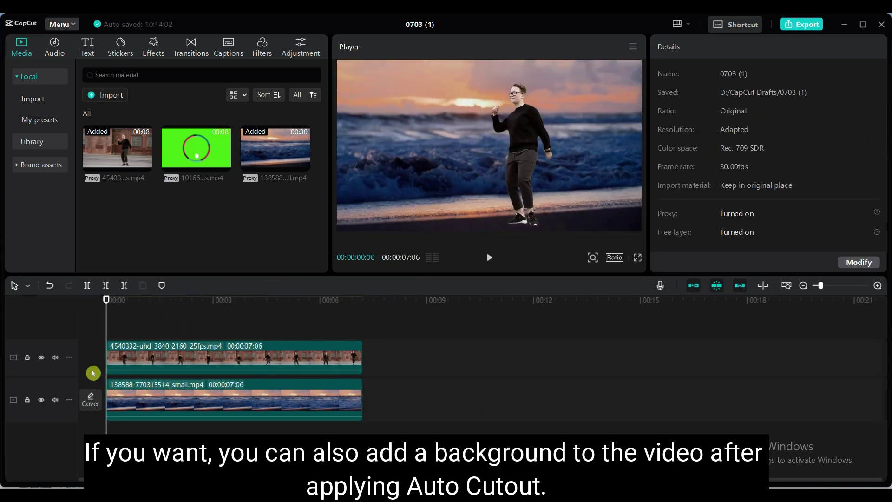
{"action": "left_click", "coordinate": [490, 261]}
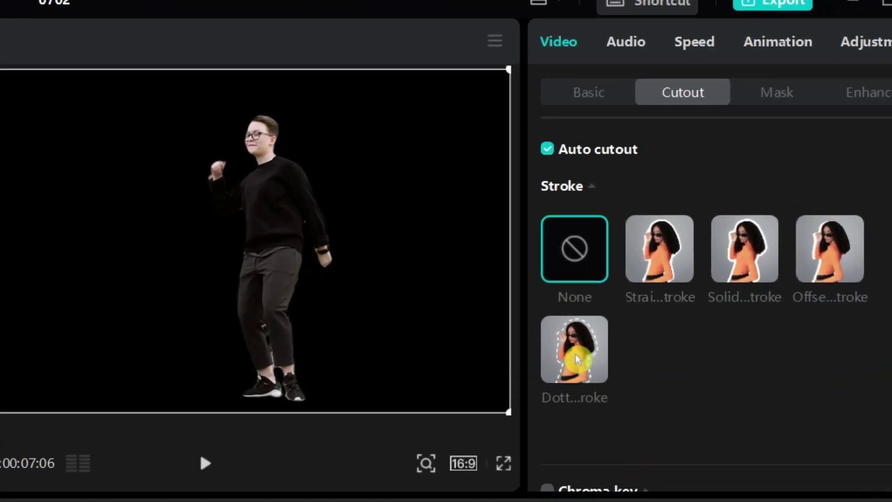
Add a stroke outline around the dancer, trying Straight then Solid, and preview it
{"action": "scroll", "coordinate": [757, 408], "scroll_direction": "down", "scroll_amount": 2}
{"action": "scroll", "coordinate": [726, 322], "scroll_direction": "up", "scroll_amount": 2}
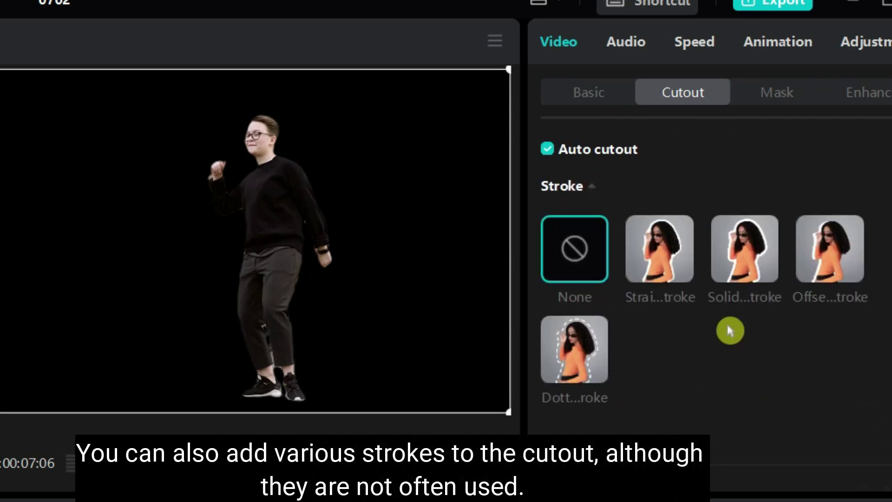
{"action": "left_click", "coordinate": [670, 280]}
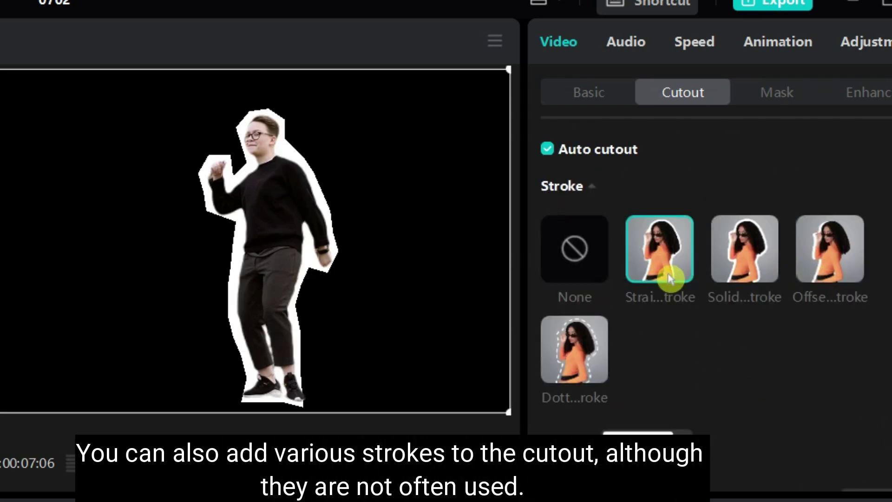
{"action": "left_click", "coordinate": [747, 263]}
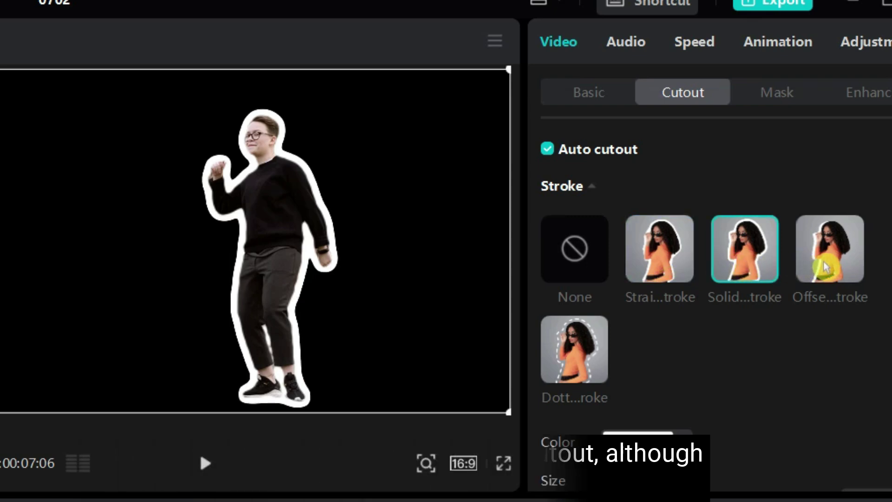
{"action": "left_click", "coordinate": [206, 464]}
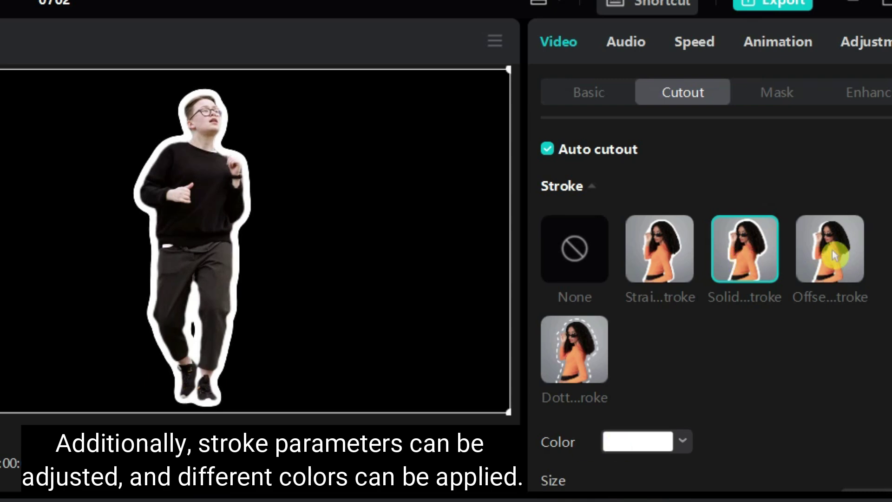
Switch to an Offset outline at Horizontal 100, Vertical 52, and recolour it away from white
{"action": "left_click", "coordinate": [856, 251]}
{"action": "scroll", "coordinate": [854, 320], "scroll_direction": "down", "scroll_amount": 5}
{"action": "scroll", "coordinate": [853, 320], "scroll_direction": "up", "scroll_amount": 2}
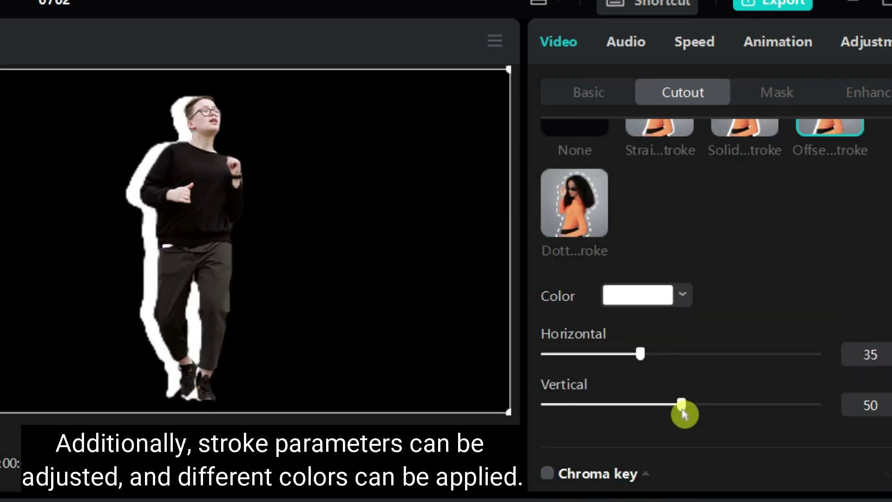
{"action": "mouse_move", "coordinate": [682, 405]}
{"action": "left_mouse_down"}
{"action": "mouse_move", "coordinate": [707, 406]}
{"action": "mouse_move", "coordinate": [665, 405]}
{"action": "left_mouse_up"}
{"action": "left_click_drag", "start_coordinate": [638, 358], "coordinate": [846, 365]}
{"action": "left_click_drag", "start_coordinate": [665, 404], "coordinate": [686, 405]}
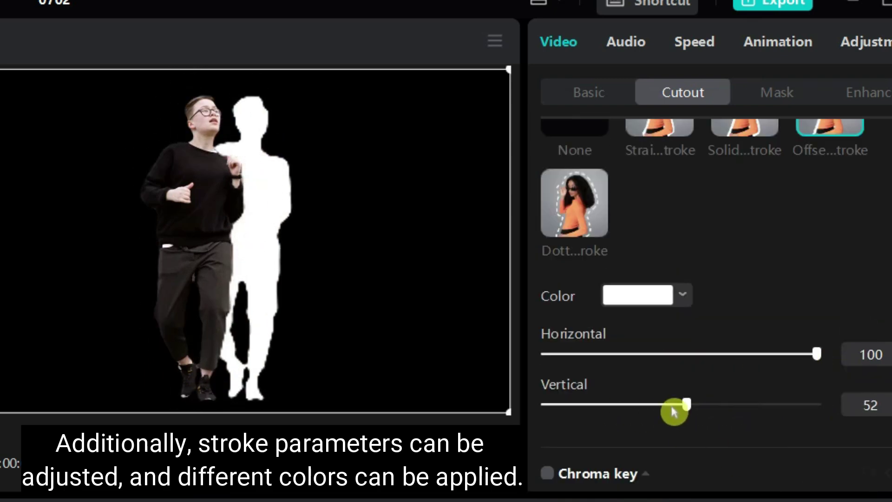
{"action": "left_click", "coordinate": [652, 309]}
{"action": "mouse_move", "coordinate": [570, 370]}
{"action": "left_mouse_down"}
{"action": "mouse_move", "coordinate": [796, 370]}
{"action": "mouse_move", "coordinate": [791, 430]}
{"action": "mouse_move", "coordinate": [586, 421]}
{"action": "mouse_move", "coordinate": [542, 441]}
{"action": "left_mouse_up"}
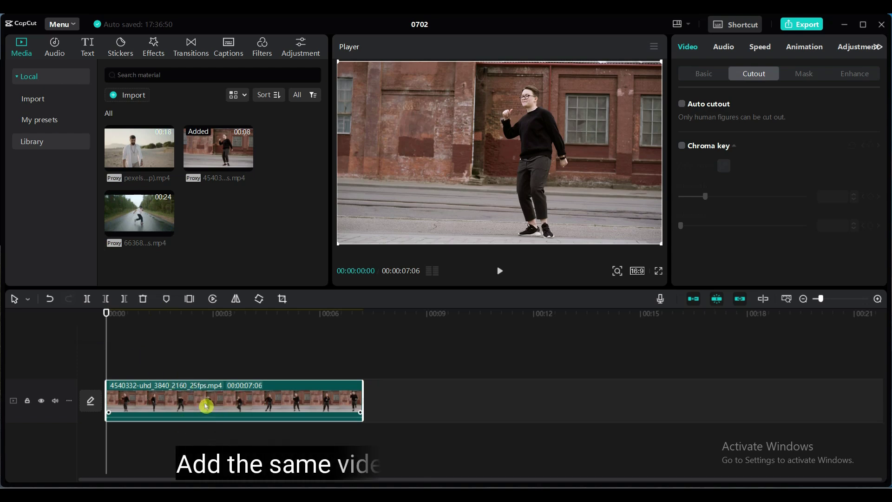
Add a second 45403 dancer clip above the original, hide the original track, and select the copy
{"action": "left_click_drag", "start_coordinate": [207, 147], "coordinate": [108, 359]}
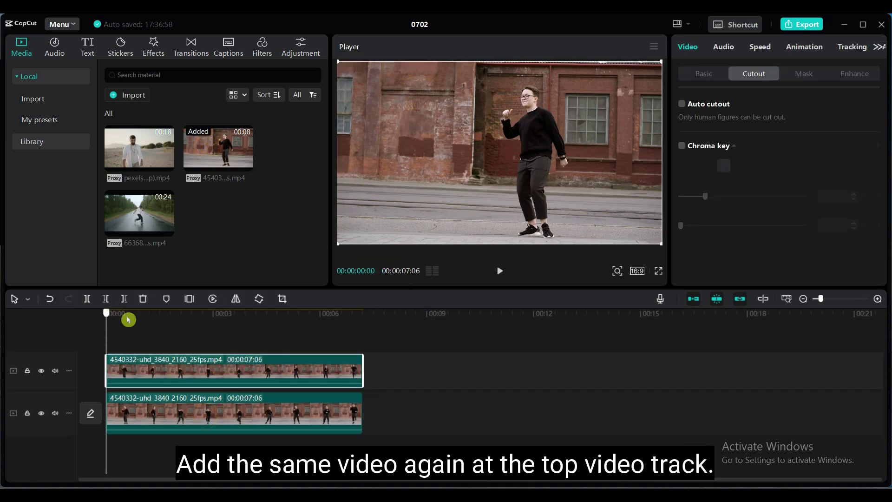
{"action": "left_click", "coordinate": [42, 415]}
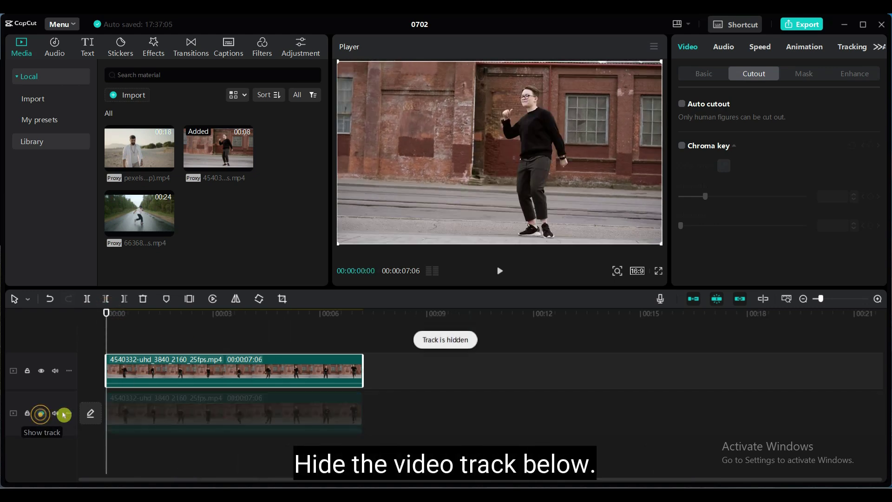
{"action": "left_click", "coordinate": [164, 378]}
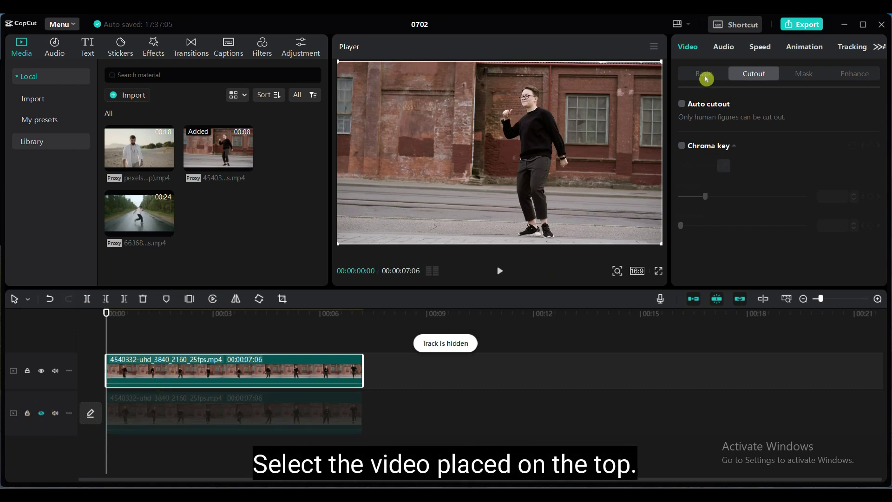
Auto-cut the top copy, unhide the original track, and move the cut-out dancer left beside it
{"action": "left_click", "coordinate": [682, 104]}
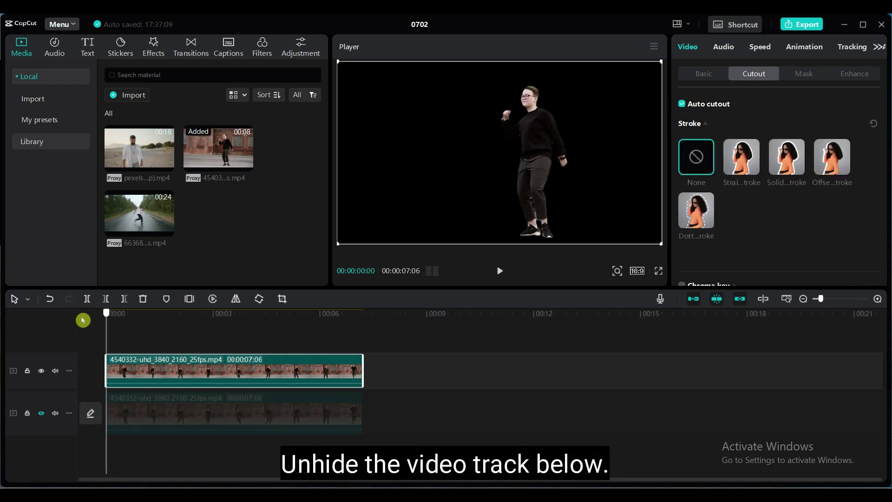
{"action": "left_click", "coordinate": [42, 416]}
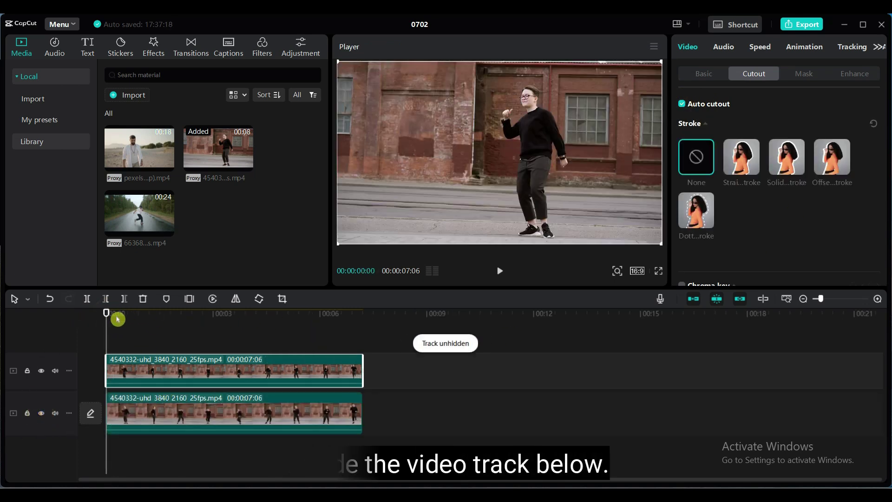
{"action": "left_click_drag", "start_coordinate": [106, 311], "coordinate": [139, 319]}
{"action": "left_click", "coordinate": [79, 323]}
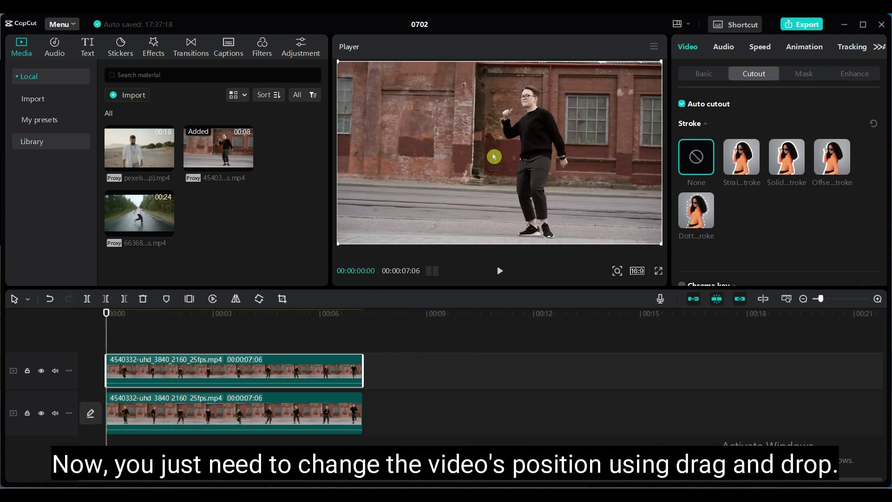
{"action": "left_click_drag", "start_coordinate": [494, 157], "coordinate": [409, 151]}
{"action": "left_click", "coordinate": [265, 442]}
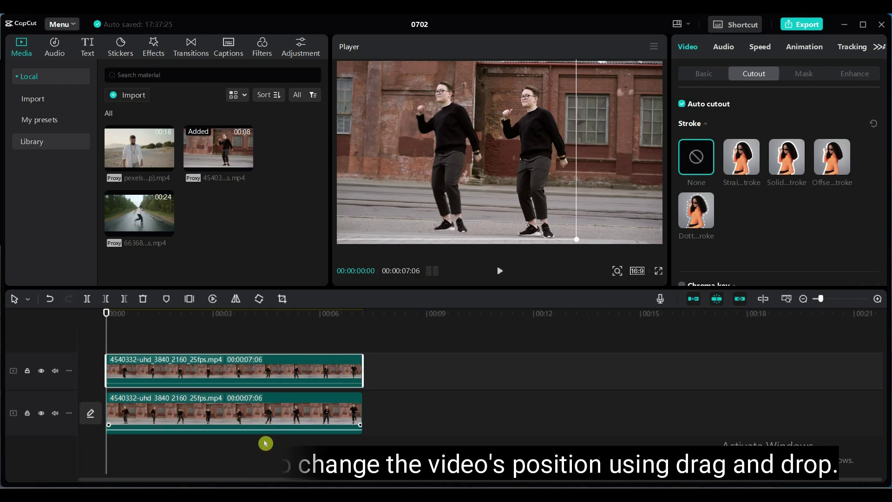
{"action": "left_click_drag", "start_coordinate": [227, 313], "coordinate": [241, 338]}
Preview the green-screen clips and place the 38227 Subscribe clip on a track above the dance video
{"action": "left_click", "coordinate": [251, 369]}
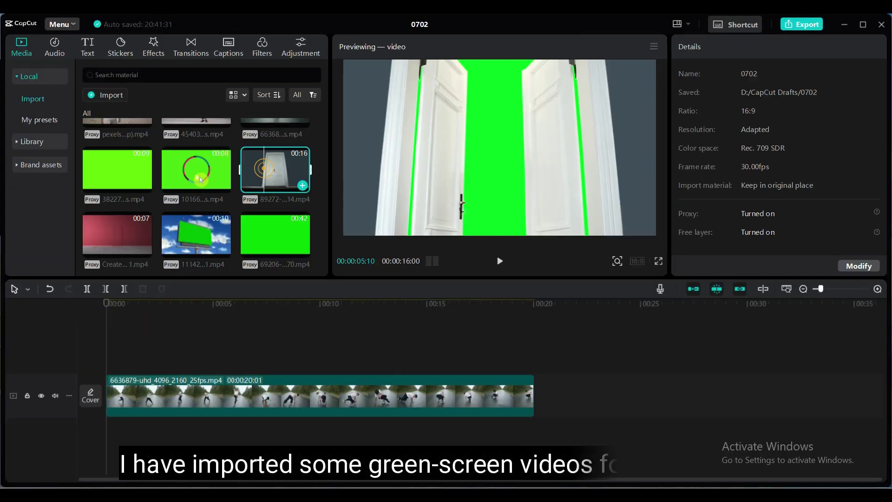
{"action": "left_click", "coordinate": [199, 178]}
{"action": "left_click", "coordinate": [102, 171]}
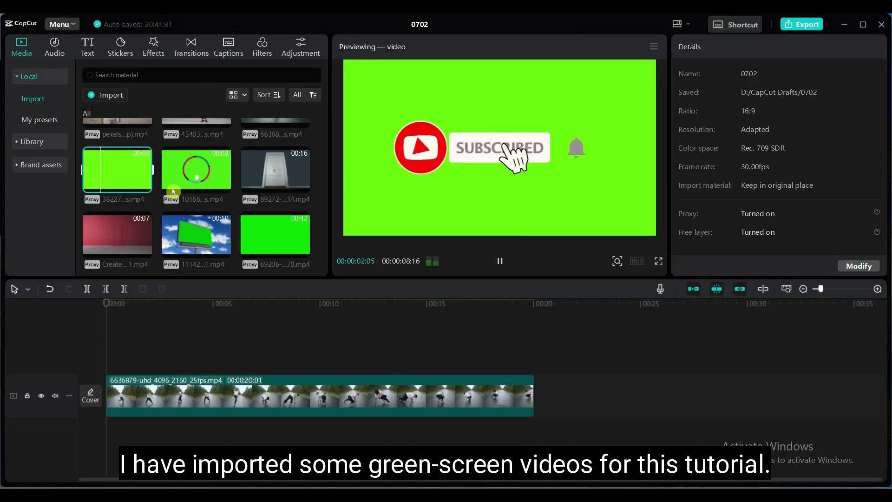
{"action": "left_click_drag", "start_coordinate": [113, 171], "coordinate": [135, 358]}
{"action": "left_click_drag", "start_coordinate": [237, 374], "coordinate": [225, 360]}
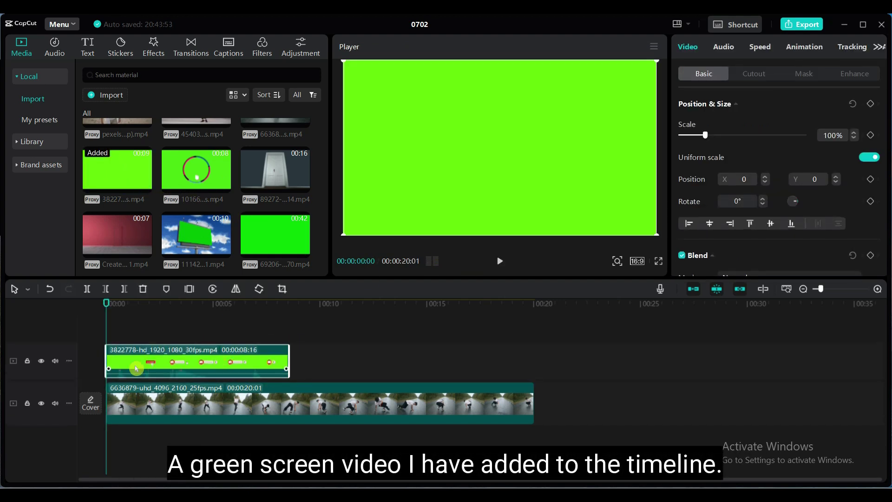
{"action": "left_click", "coordinate": [140, 367]}
{"action": "mouse_move", "coordinate": [105, 307]}
{"action": "left_mouse_down"}
{"action": "mouse_move", "coordinate": [231, 305]}
{"action": "mouse_move", "coordinate": [139, 305]}
{"action": "mouse_move", "coordinate": [107, 316]}
{"action": "left_mouse_up"}
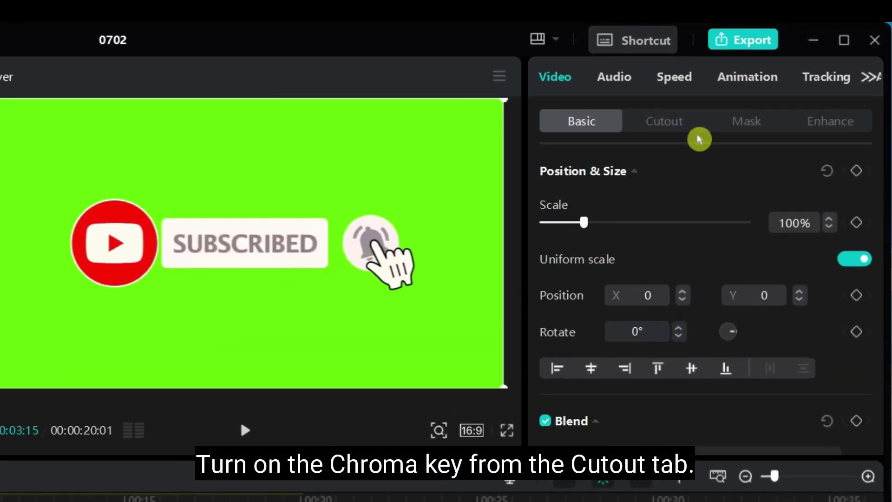
Enable Chroma key on the subscribe clip and pick its green background colour in the Player
{"action": "left_click", "coordinate": [672, 130]}
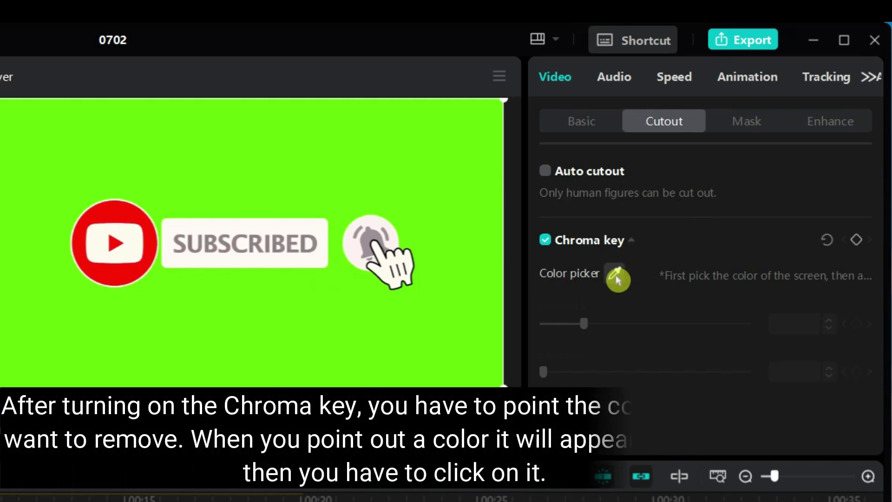
{"action": "left_click", "coordinate": [621, 277]}
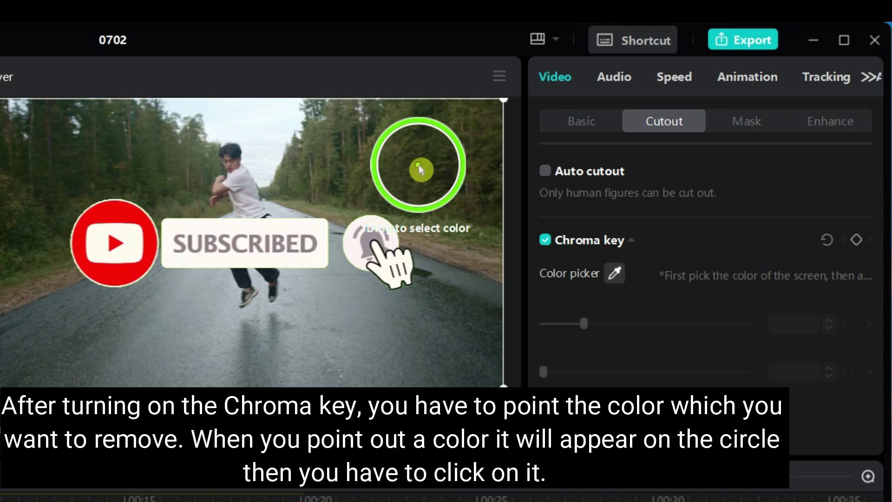
{"action": "left_click", "coordinate": [420, 169]}
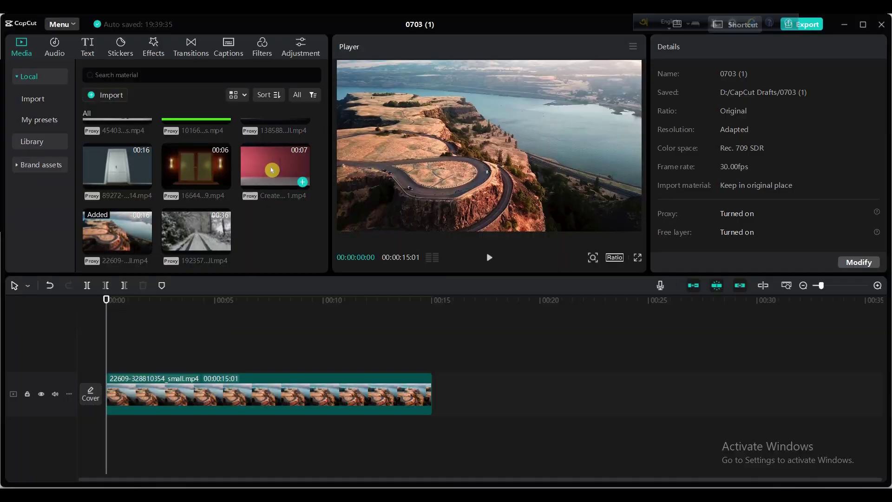
Drag Create Slide 1.mp4 onto a new track above the clifftop road clip
{"action": "left_click_drag", "start_coordinate": [272, 170], "coordinate": [107, 358]}
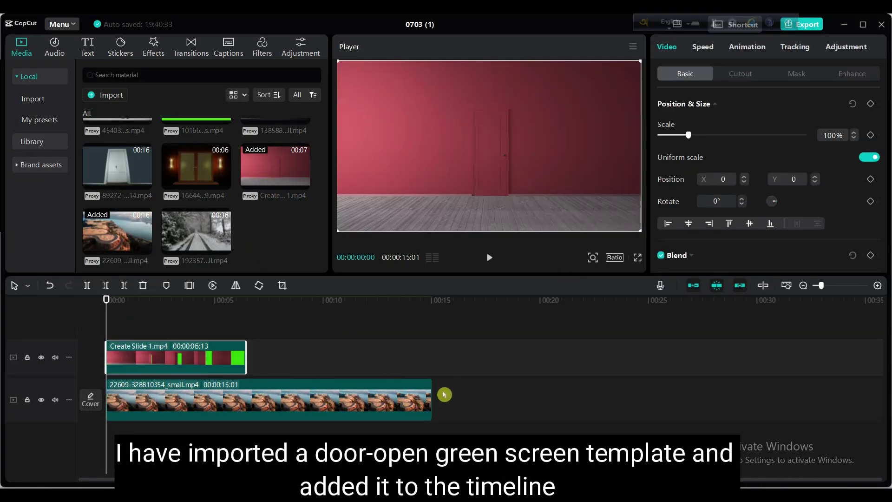
Trim the landscape clip to 9:08 and chroma-key the door clip's green at strength 69
{"action": "left_click_drag", "start_coordinate": [431, 395], "coordinate": [309, 395]}
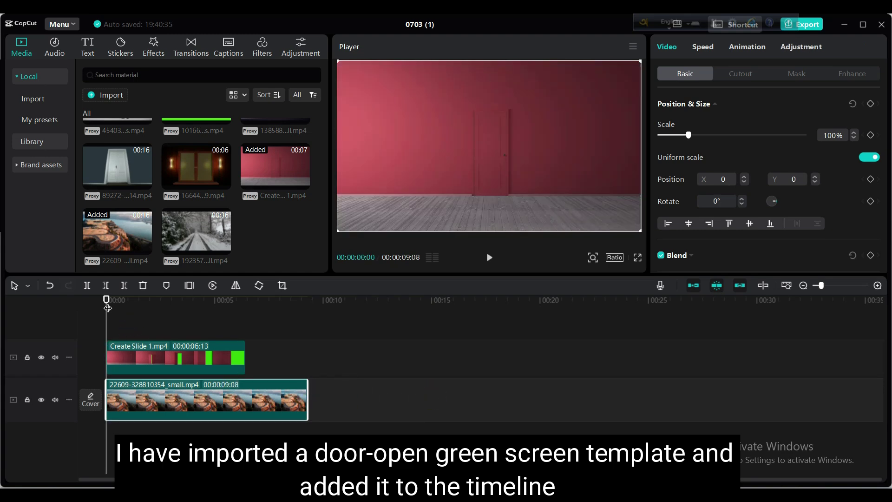
{"action": "left_click_drag", "start_coordinate": [105, 299], "coordinate": [211, 320]}
{"action": "left_click", "coordinate": [216, 348]}
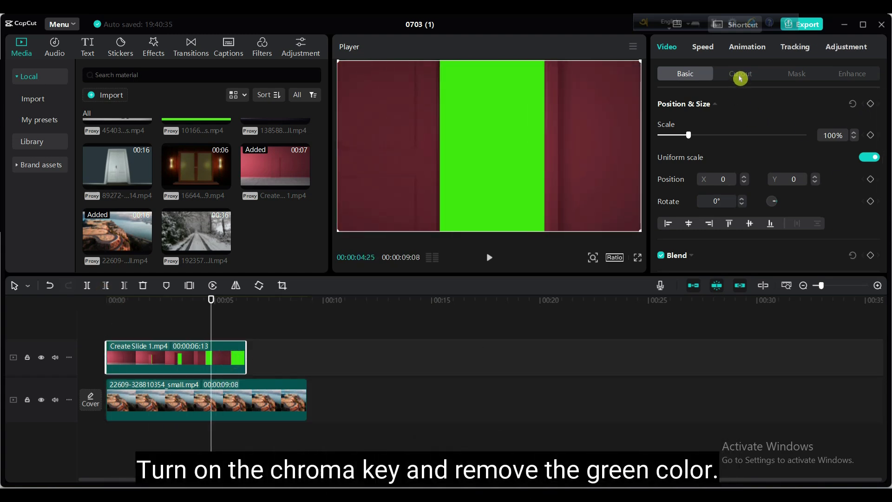
{"action": "left_click", "coordinate": [740, 73]}
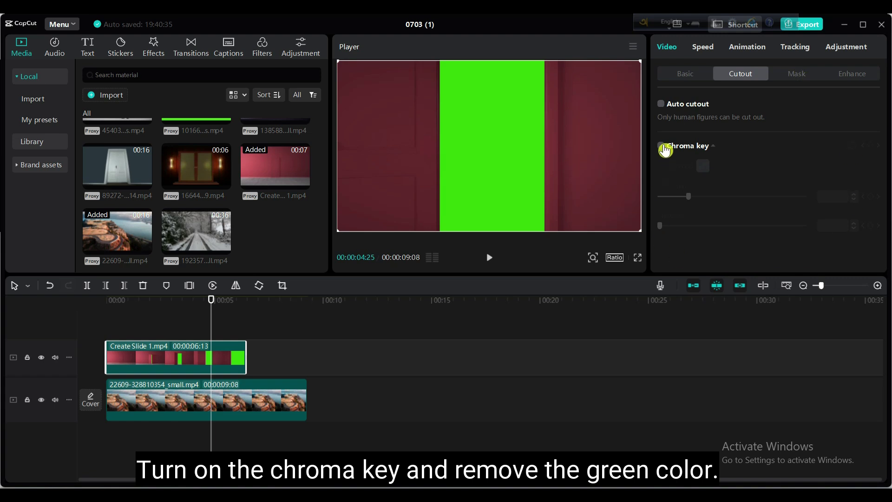
{"action": "left_click", "coordinate": [662, 145]}
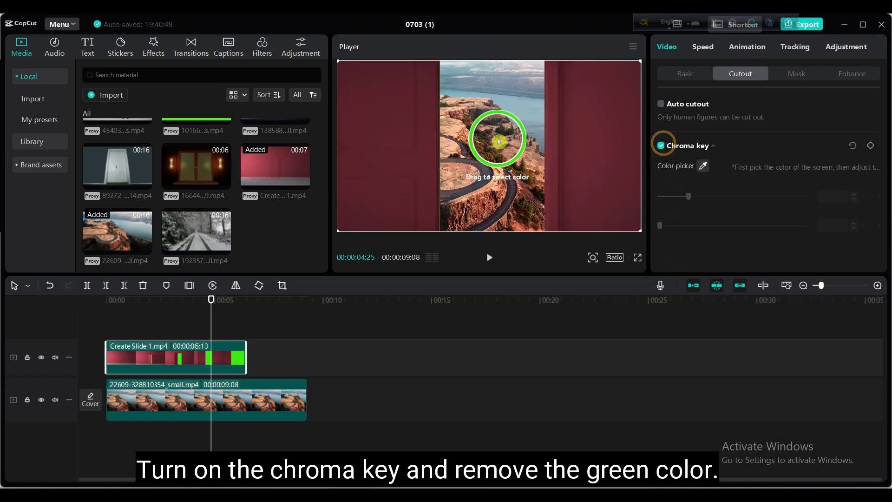
{"action": "left_click", "coordinate": [504, 144]}
{"action": "left_click_drag", "start_coordinate": [689, 200], "coordinate": [754, 205]}
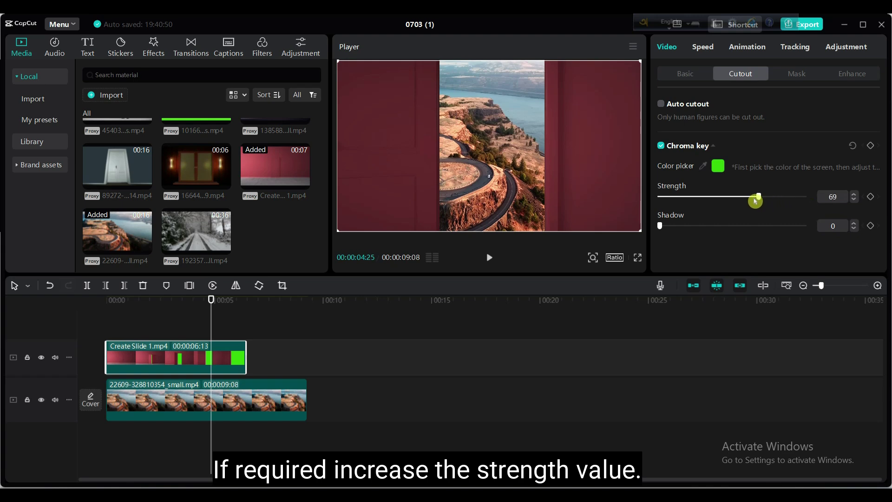
Play the door-opening composite full screen from the beginning
{"action": "left_click_drag", "start_coordinate": [211, 297], "coordinate": [108, 300]}
{"action": "left_click", "coordinate": [637, 257]}
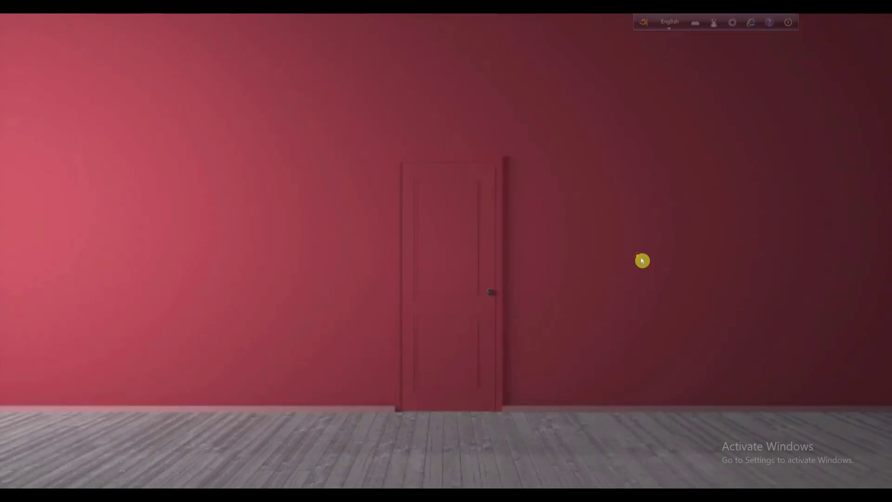
{"action": "left_click", "coordinate": [298, 466]}
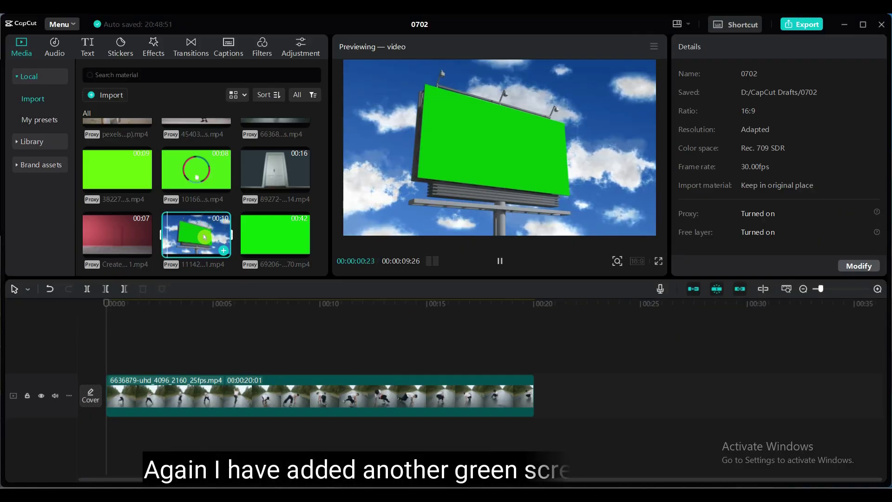
Chroma-key the green out of the billboard clip on the upper track, then scale the dancer clip to 107%
{"action": "left_click_drag", "start_coordinate": [191, 234], "coordinate": [105, 358]}
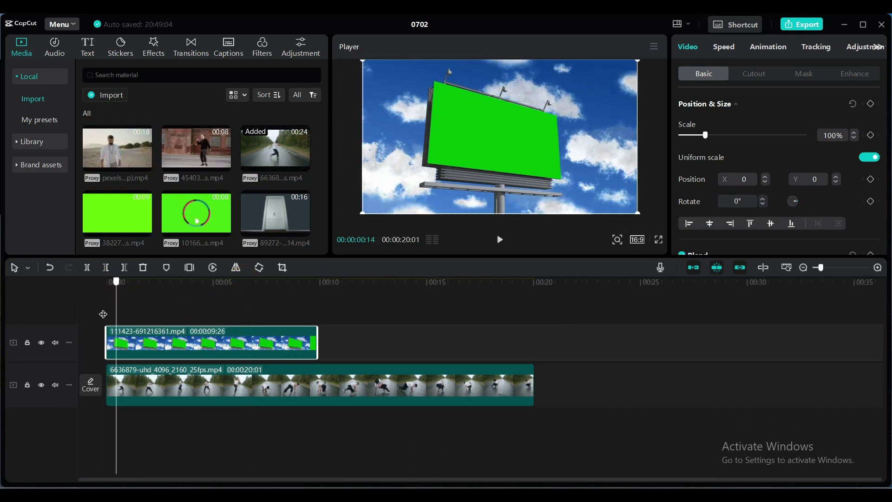
{"action": "left_click", "coordinate": [103, 314]}
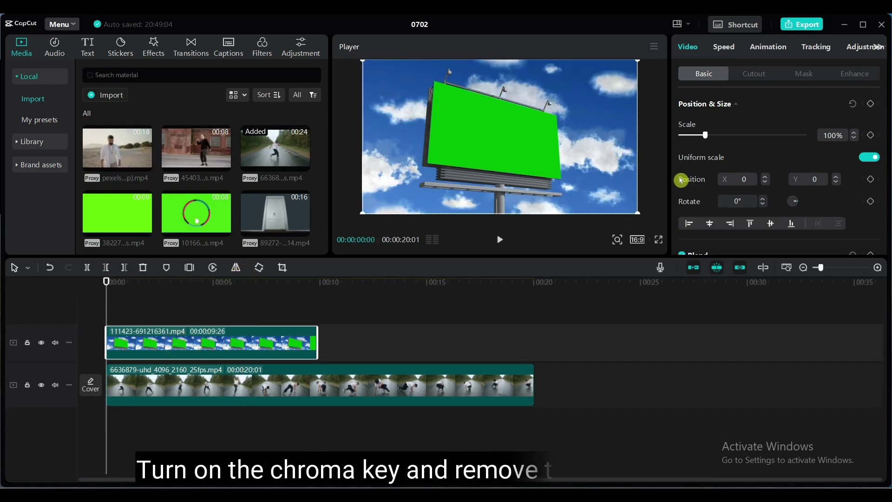
{"action": "left_click", "coordinate": [753, 77]}
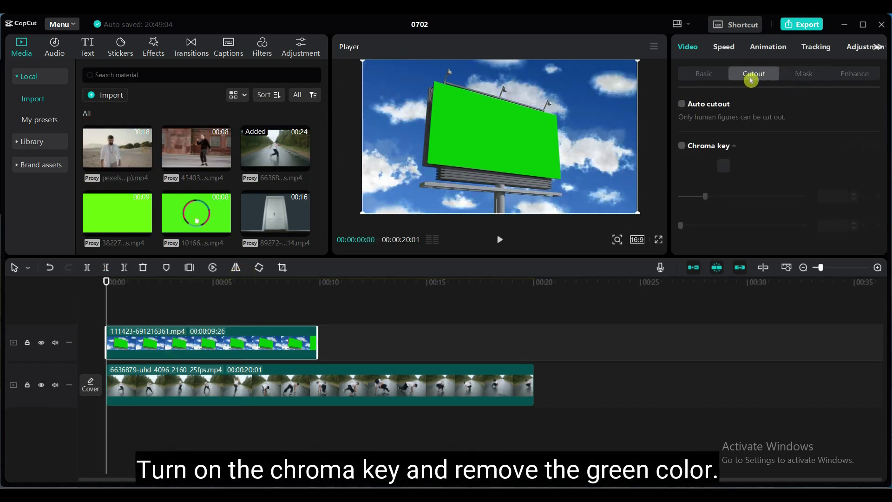
{"action": "left_click", "coordinate": [723, 167]}
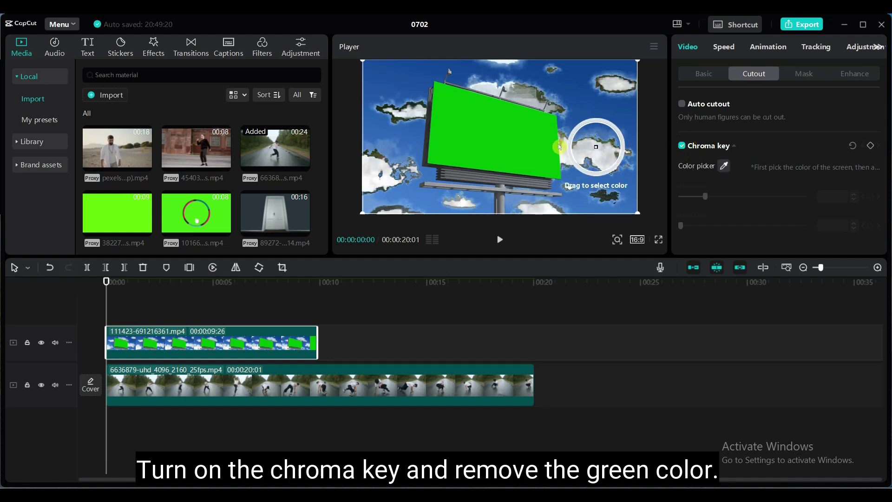
{"action": "left_click", "coordinate": [501, 140]}
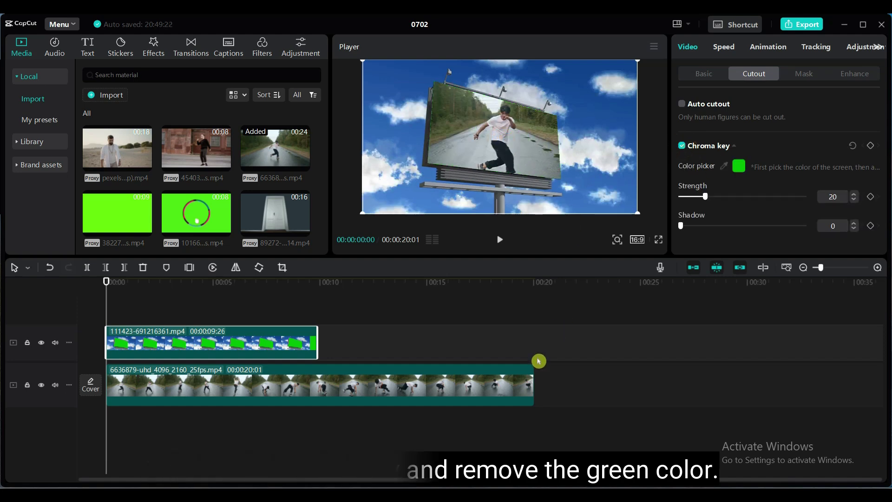
{"action": "left_click", "coordinate": [193, 385]}
{"action": "left_click_drag", "start_coordinate": [638, 213], "coordinate": [582, 199]}
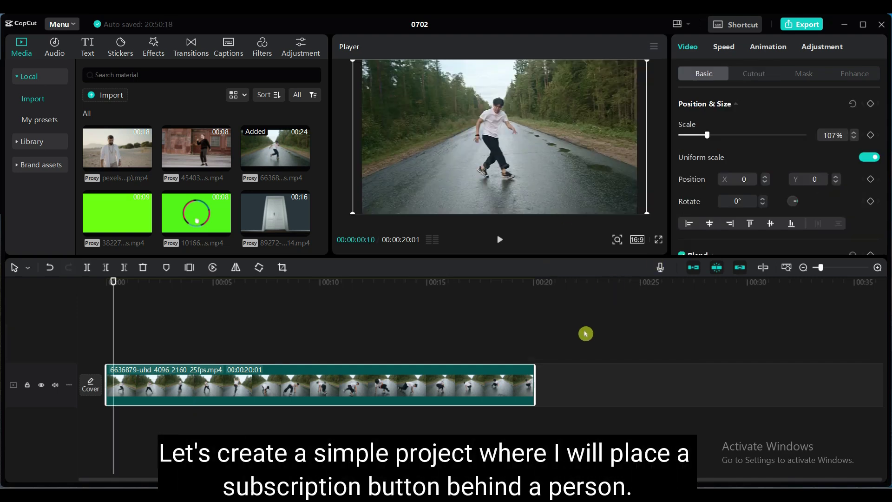
Preview the clips, then place the 8-second green subscribe clip above the dancer track at 0:00
{"action": "left_click", "coordinate": [567, 331]}
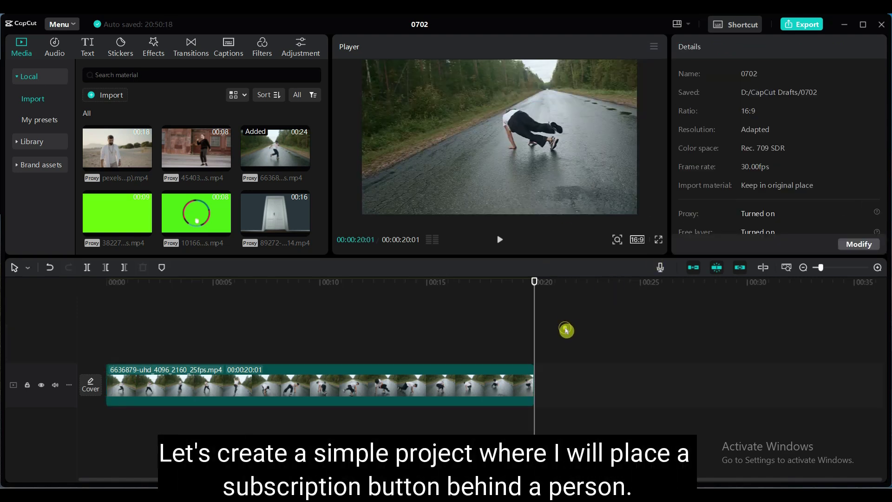
{"action": "left_click_drag", "start_coordinate": [534, 281], "coordinate": [66, 304]}
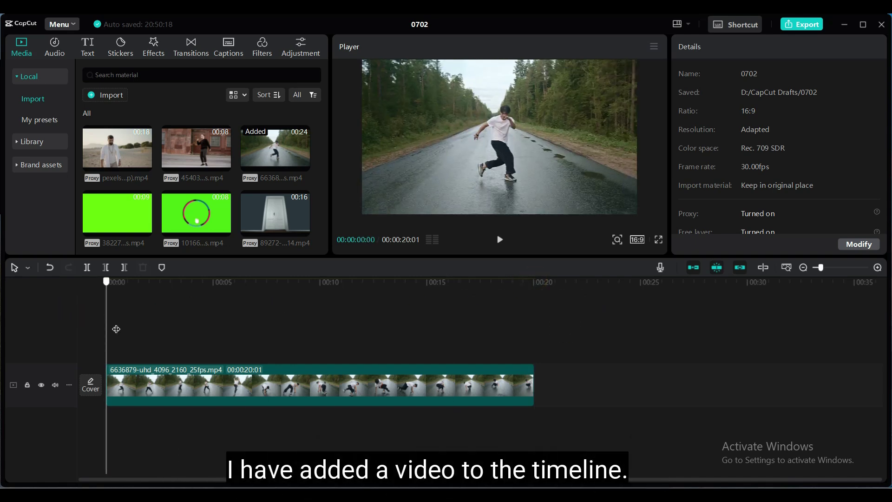
{"action": "left_click_drag", "start_coordinate": [116, 329], "coordinate": [471, 391]}
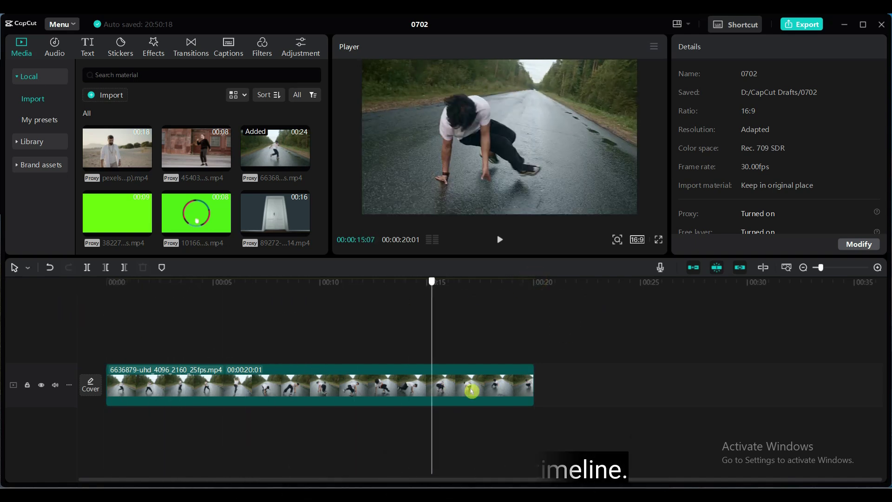
{"action": "left_click", "coordinate": [186, 226]}
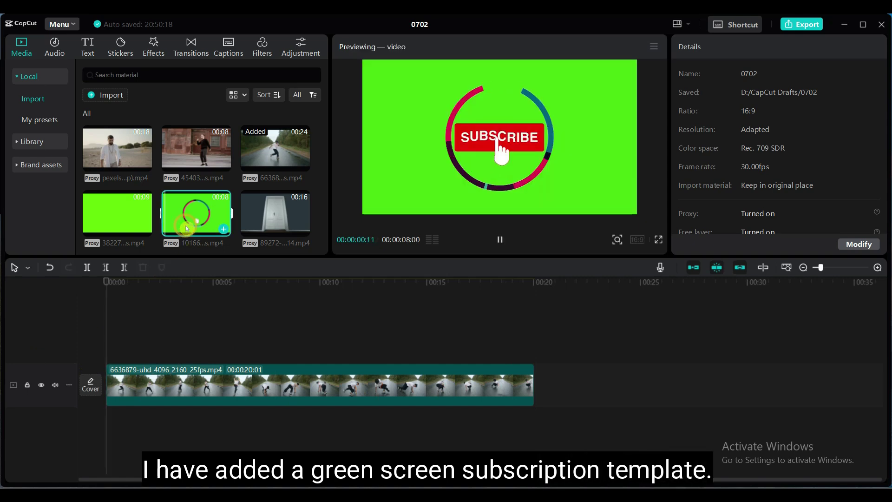
{"action": "left_click_drag", "start_coordinate": [185, 225], "coordinate": [107, 344]}
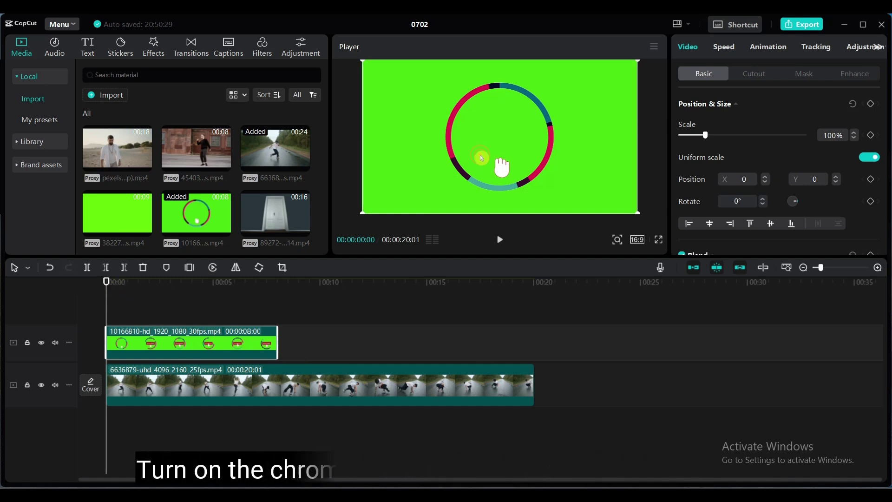
Remove the subscribe clip's green backdrop with Chroma key at strength 20 and scrub ahead to see the button
{"action": "left_click", "coordinate": [750, 75]}
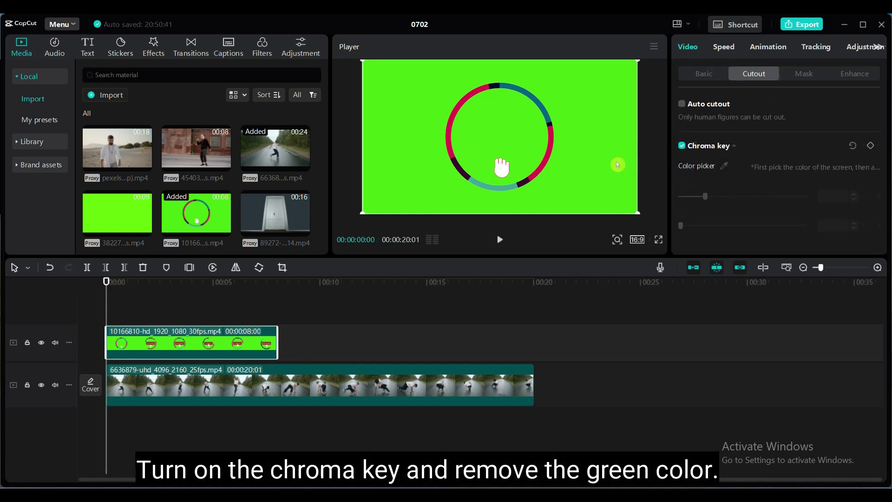
{"action": "left_click", "coordinate": [719, 168]}
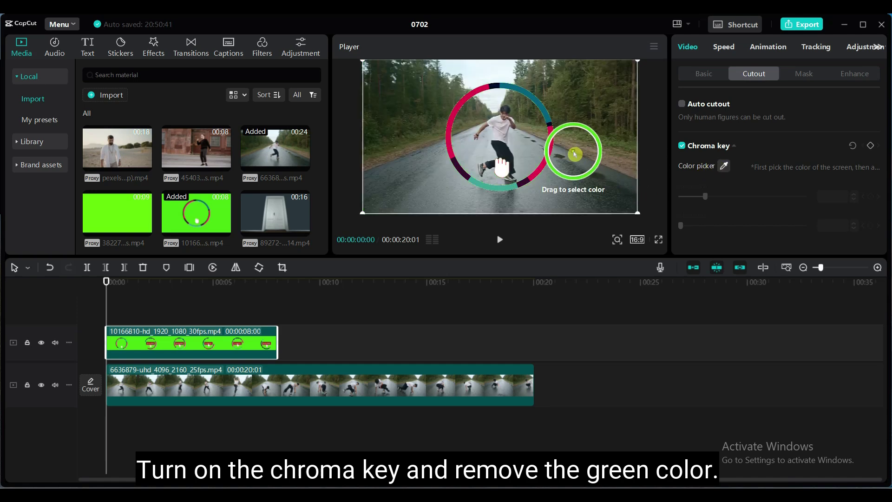
{"action": "left_click", "coordinate": [586, 167]}
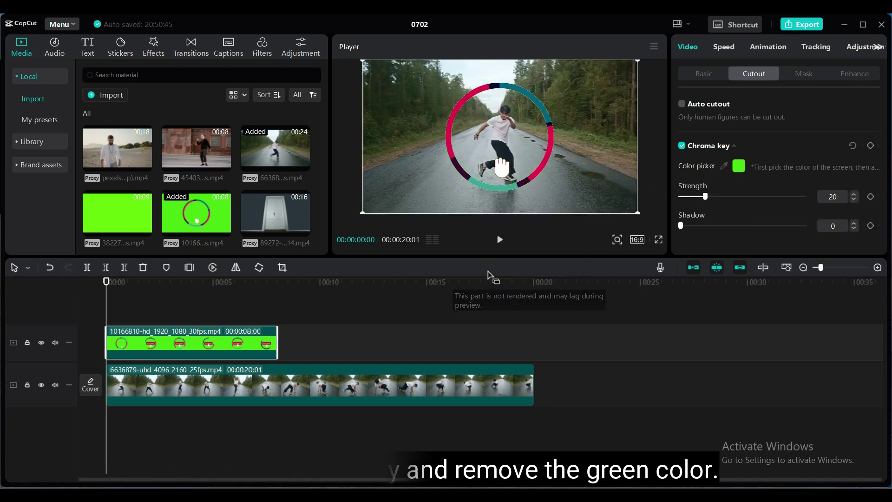
{"action": "left_click_drag", "start_coordinate": [106, 281], "coordinate": [133, 292]}
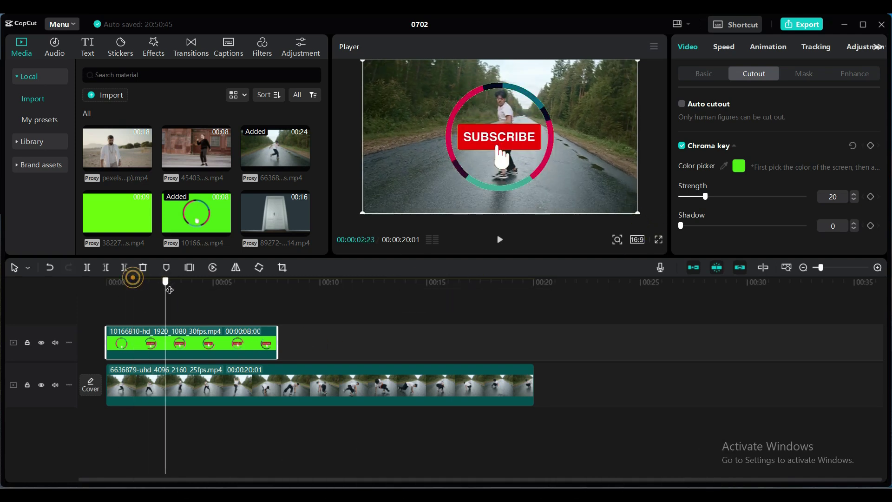
{"action": "left_click", "coordinate": [146, 305]}
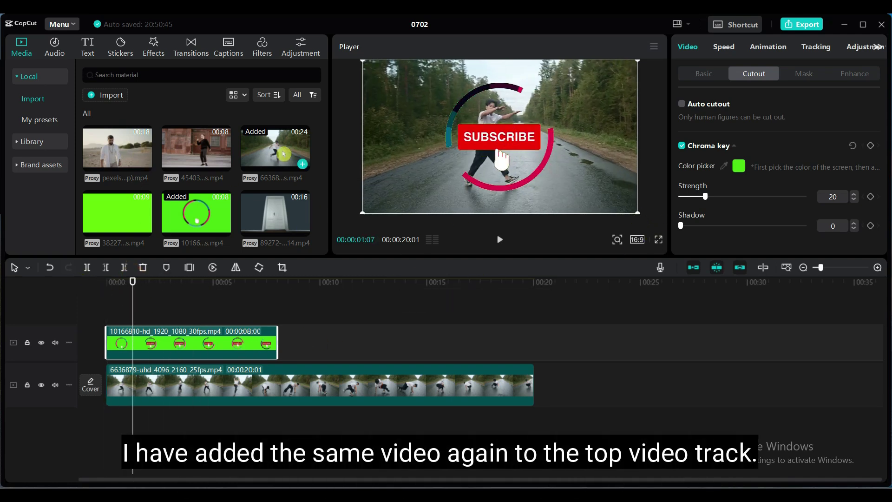
Put a 24-second copy of the road-dance video on a new top track and select it
{"action": "left_click_drag", "start_coordinate": [283, 154], "coordinate": [111, 321]}
{"action": "left_click", "coordinate": [378, 350]}
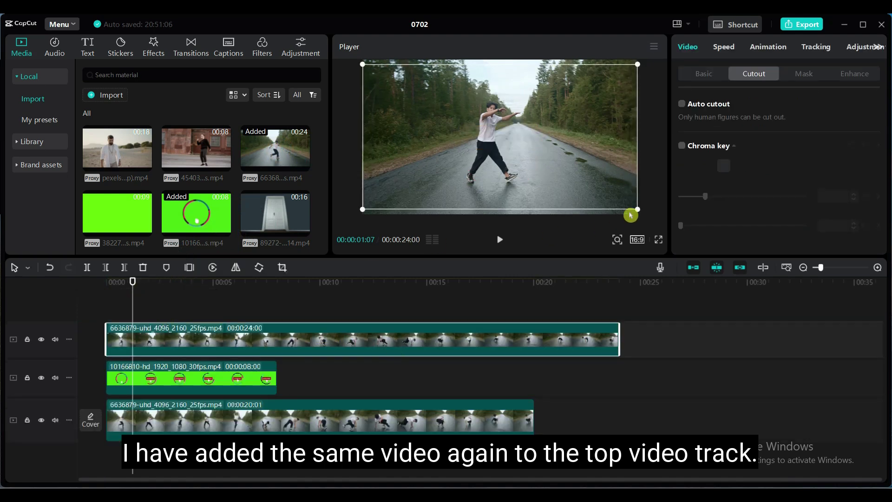
{"action": "left_click", "coordinate": [167, 302]}
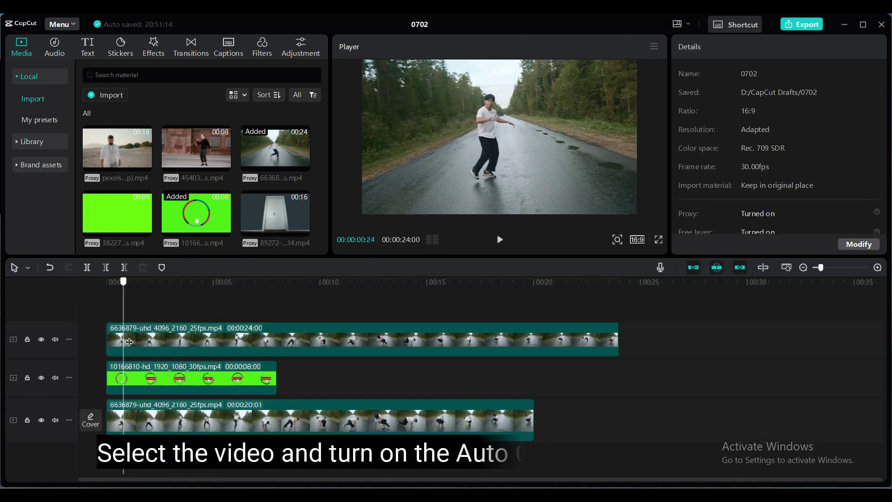
{"action": "left_click", "coordinate": [162, 339]}
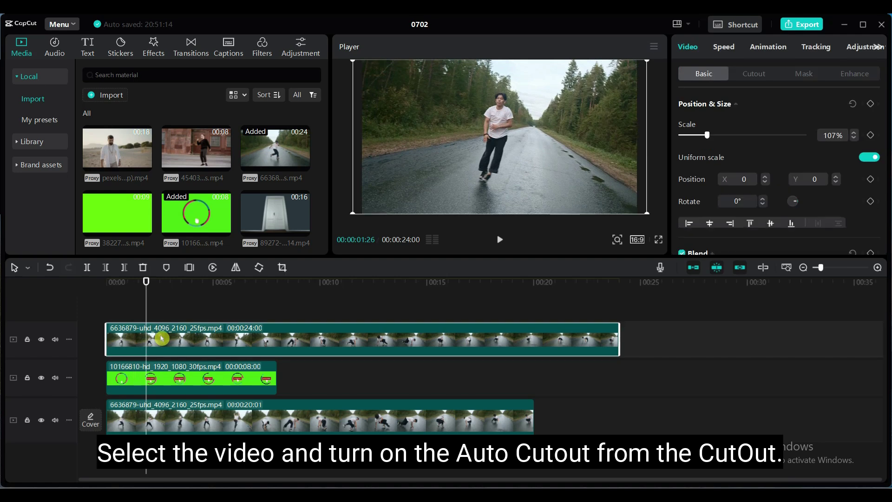
Apply Auto cutout to the top dancer copy so the person stands in front of the button
{"action": "left_click", "coordinate": [753, 74]}
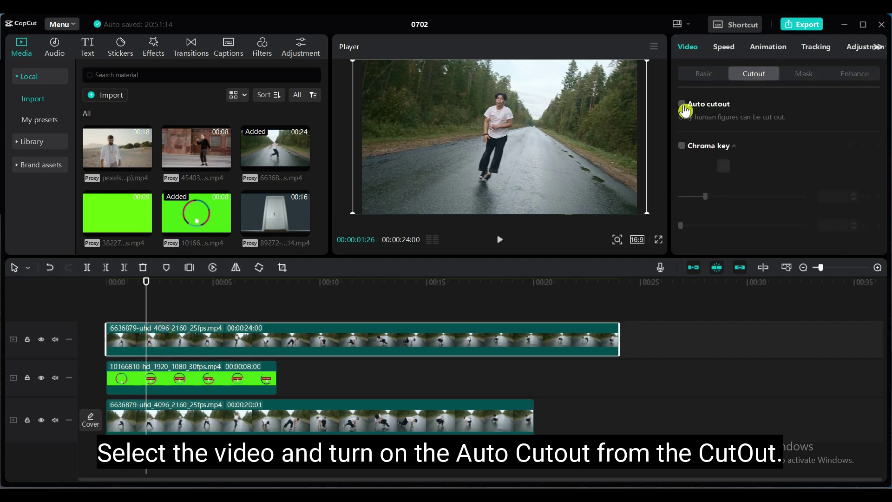
{"action": "left_click", "coordinate": [683, 105]}
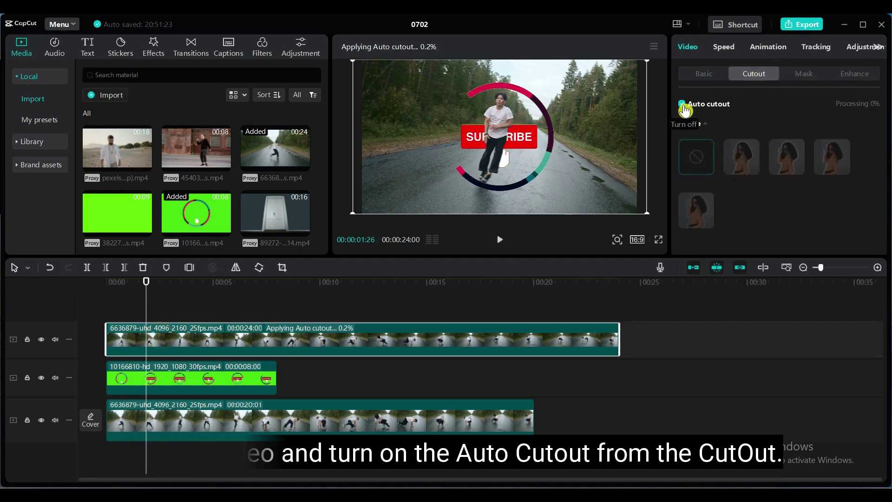
{"action": "mouse_move", "coordinate": [148, 280]}
{"action": "left_mouse_down"}
{"action": "mouse_move", "coordinate": [99, 281]}
{"action": "mouse_move", "coordinate": [151, 282]}
{"action": "left_mouse_up"}
{"action": "left_click_drag", "start_coordinate": [147, 324], "coordinate": [134, 324]}
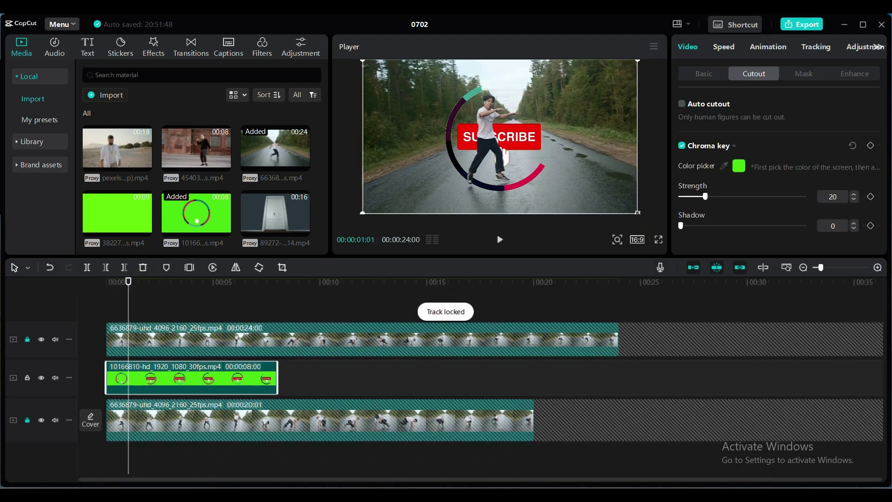
Scale the subscribe overlay down toward the centre of the frame
{"action": "left_click_drag", "start_coordinate": [637, 212], "coordinate": [594, 196]}
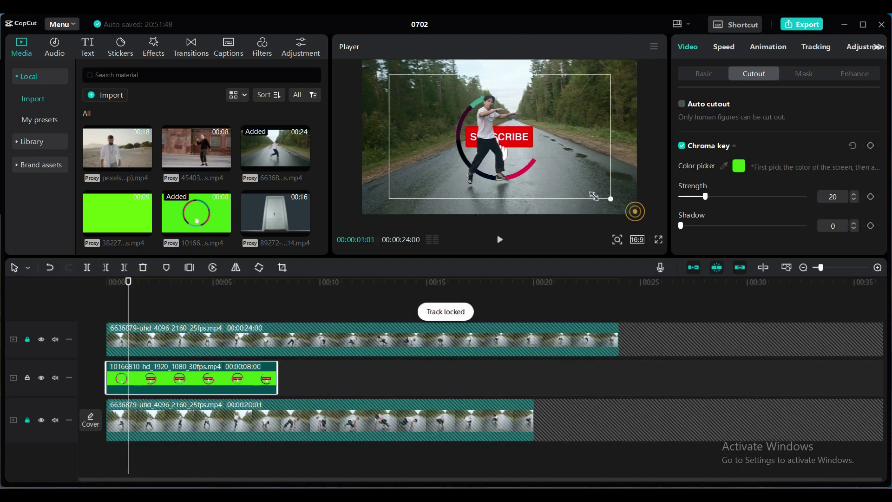